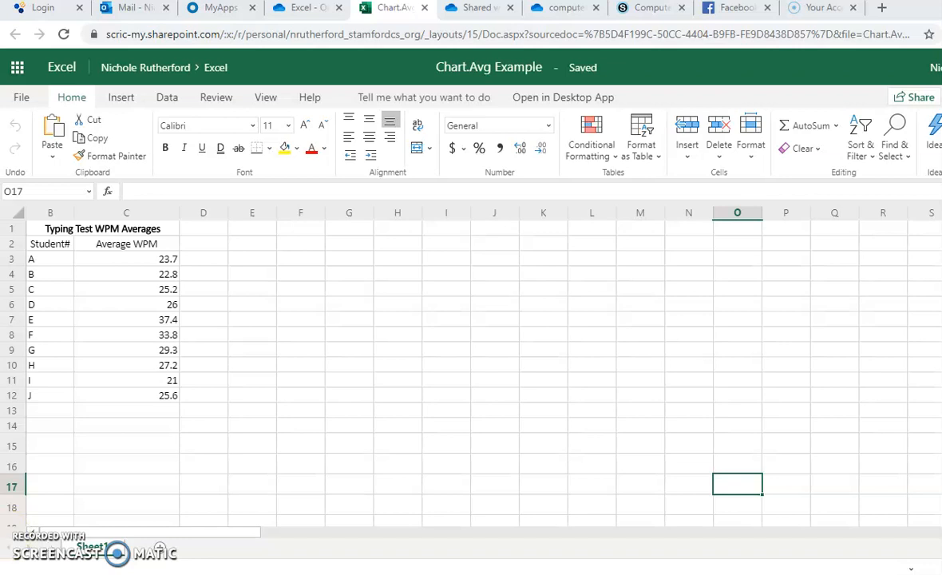
Select the student and average WPM data in B2:C12 and bring up the recommended charts for it.
click(38, 246)
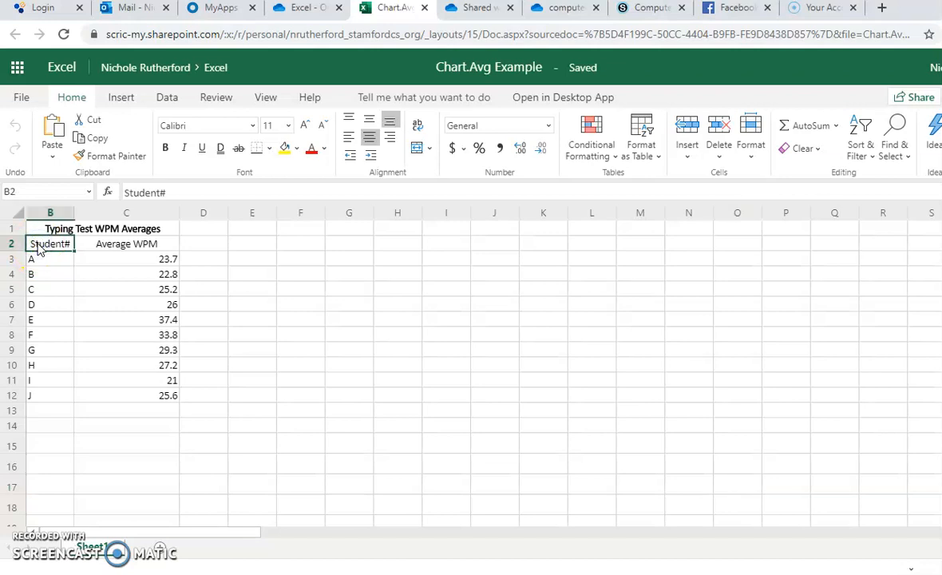
drag(71, 246, 157, 394)
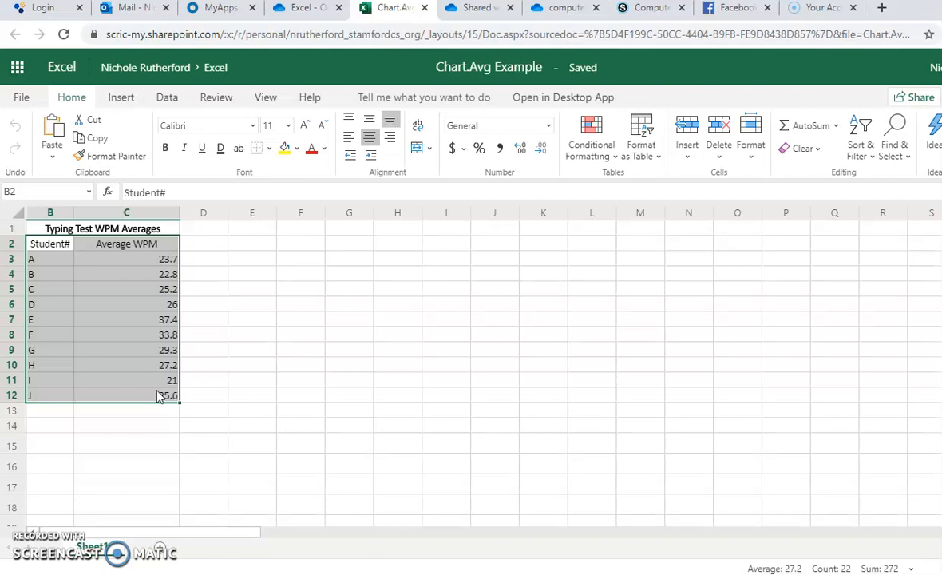
click(121, 97)
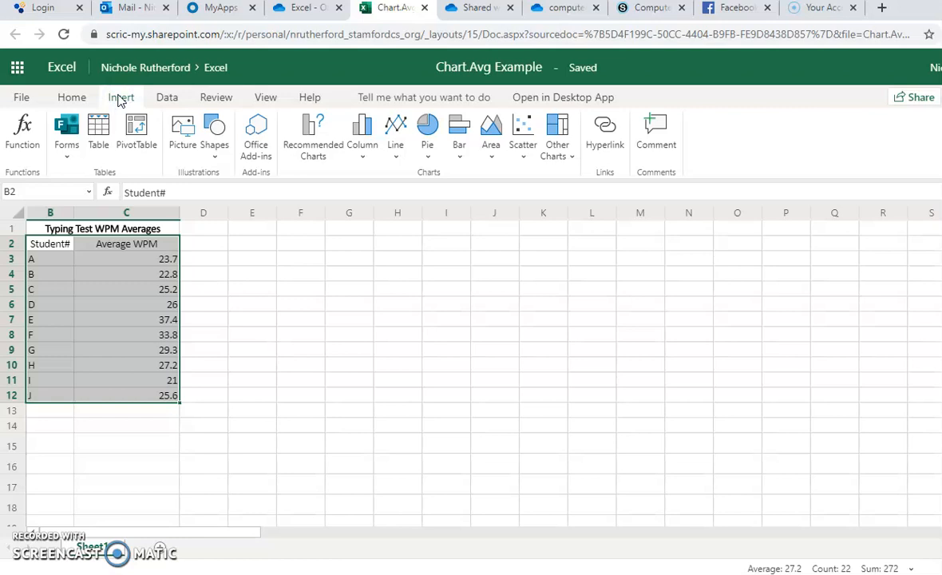
click(330, 146)
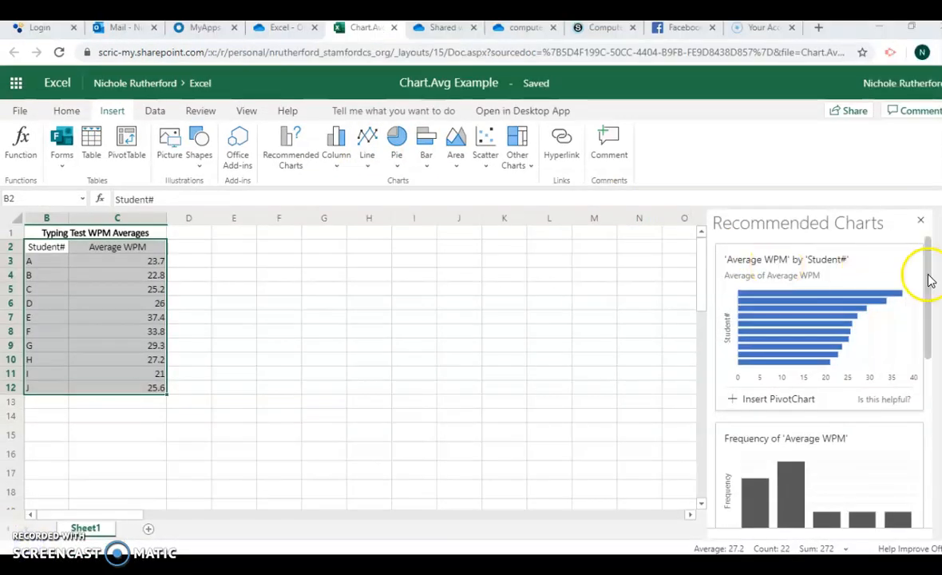
Examine the recommended chart suggestions for the Average WPM by Student# data.
drag(930, 281, 934, 380)
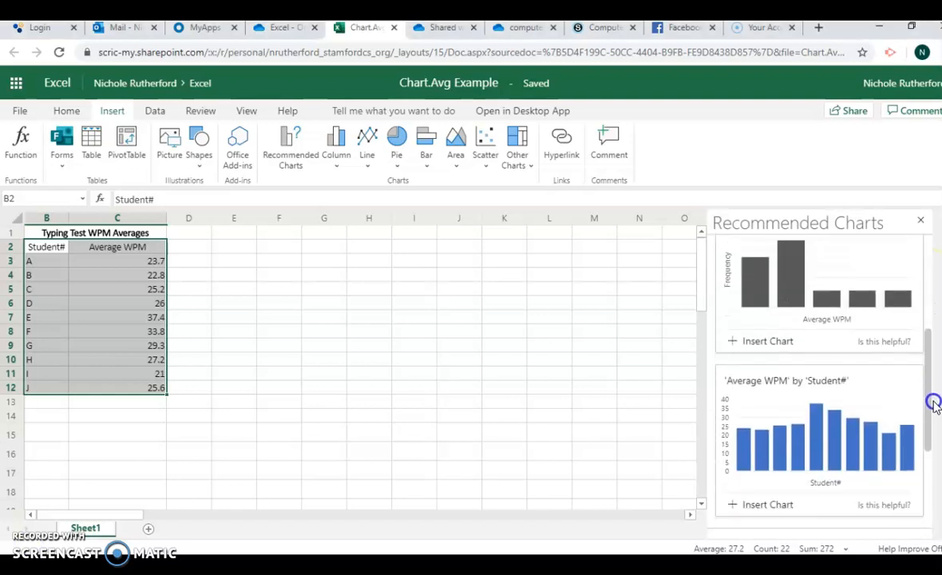
scroll(790, 463, down, 3)
scroll(875, 385, up, 3)
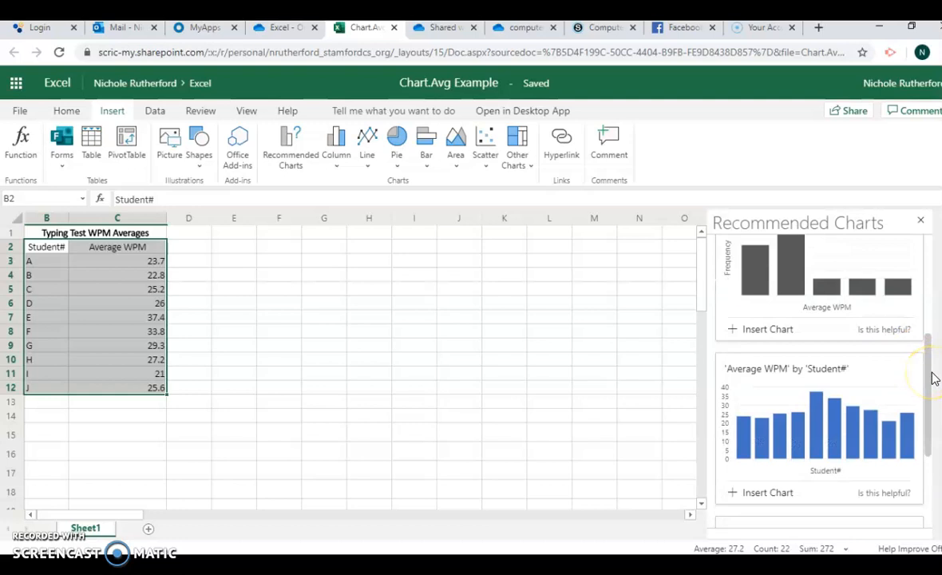
scroll(783, 411, down, 2)
scroll(815, 383, up, 2)
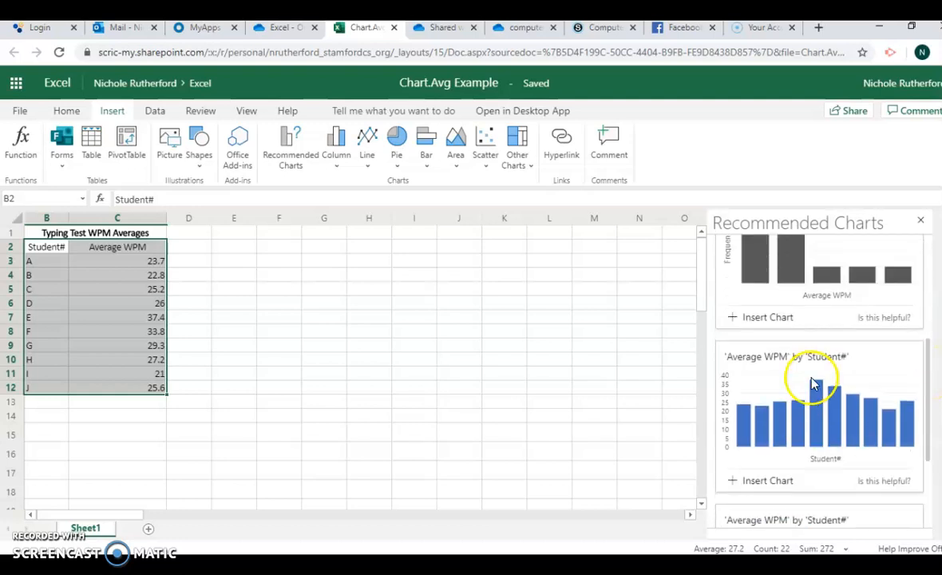
scroll(802, 383, up, 1)
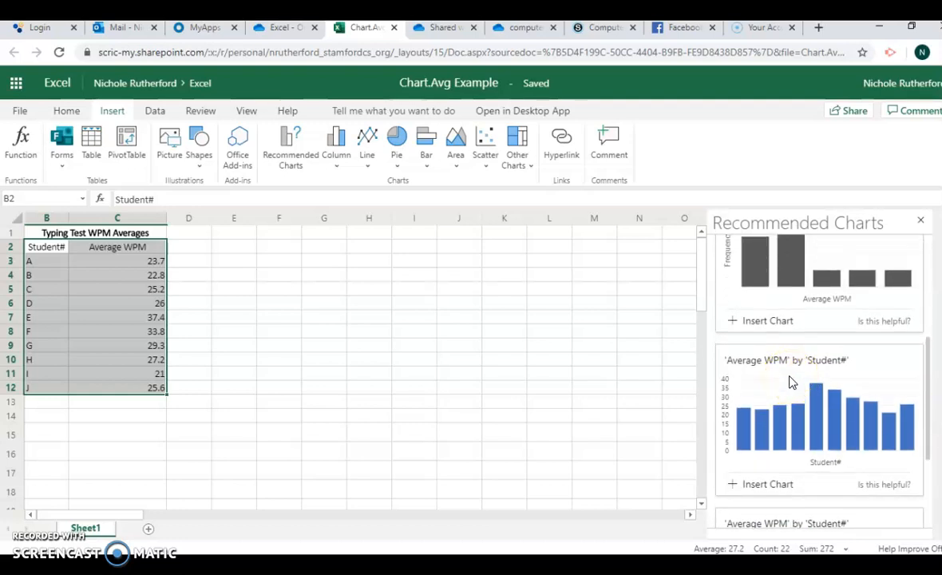
scroll(790, 379, up, 1)
click(30, 521)
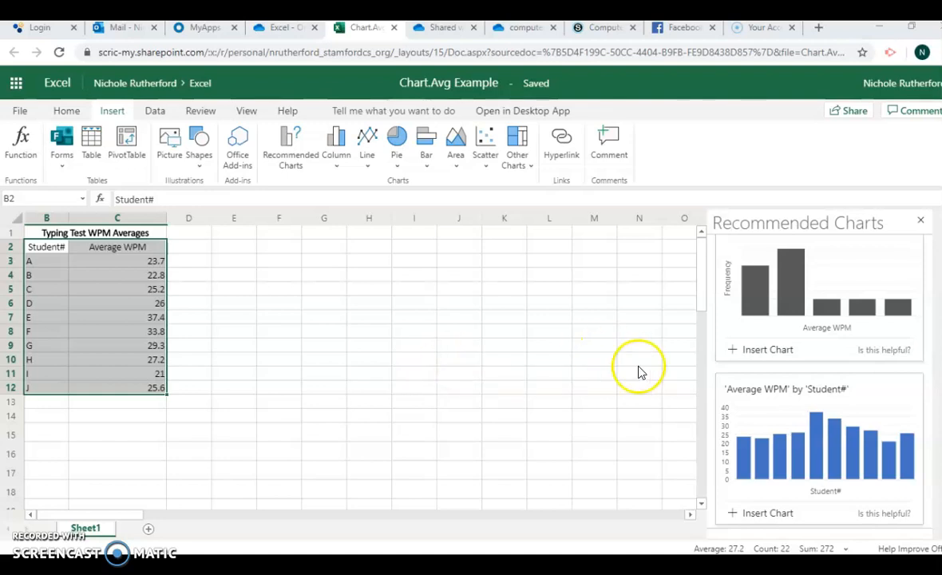
scroll(816, 417, down, 2)
scroll(812, 348, up, 2)
scroll(851, 391, down, 1)
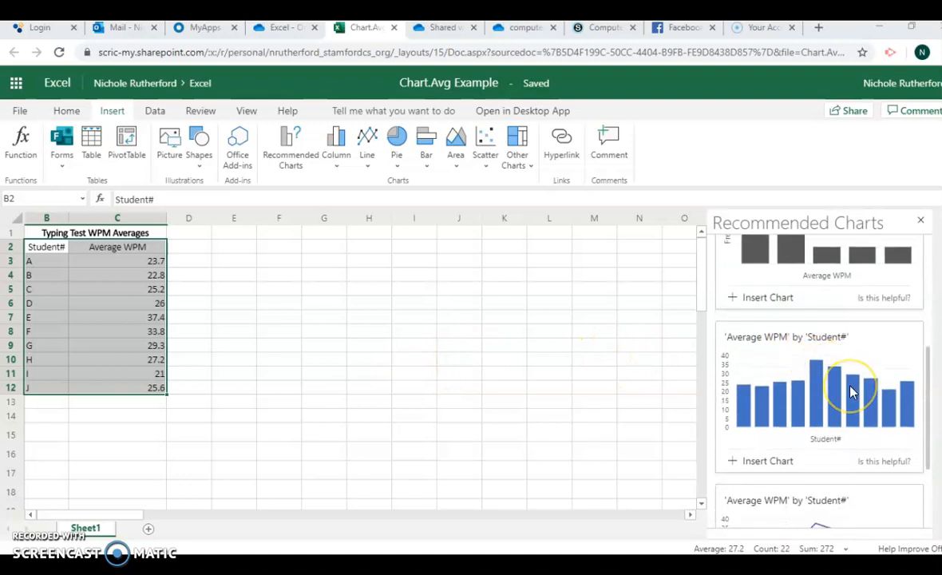
scroll(850, 387, up, 2)
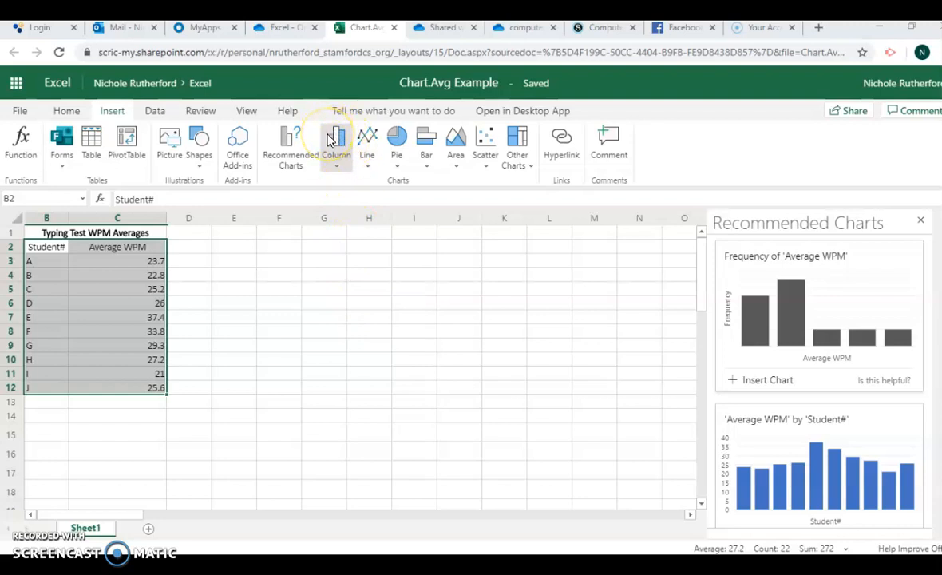
Insert a 2-D clustered column chart from the selected student WPM data.
click(336, 166)
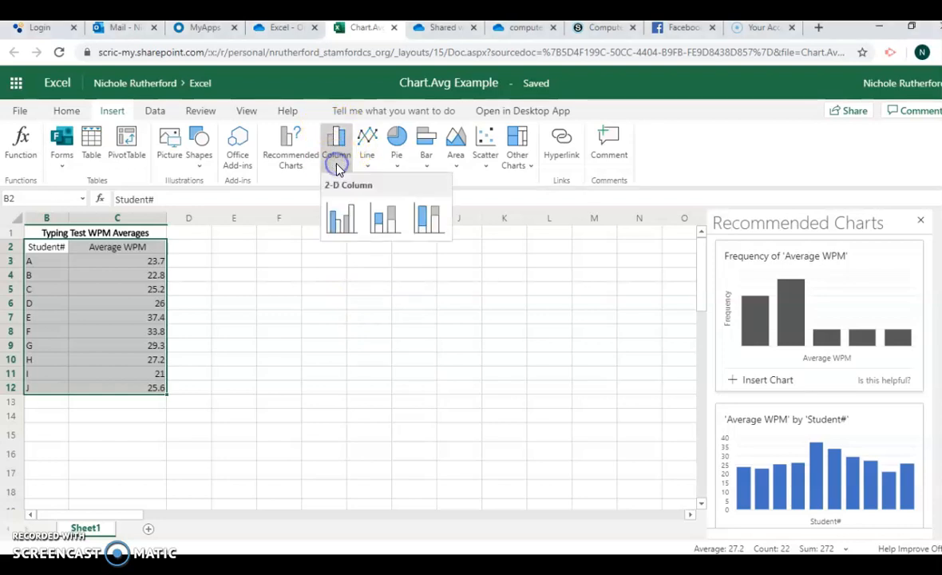
click(349, 225)
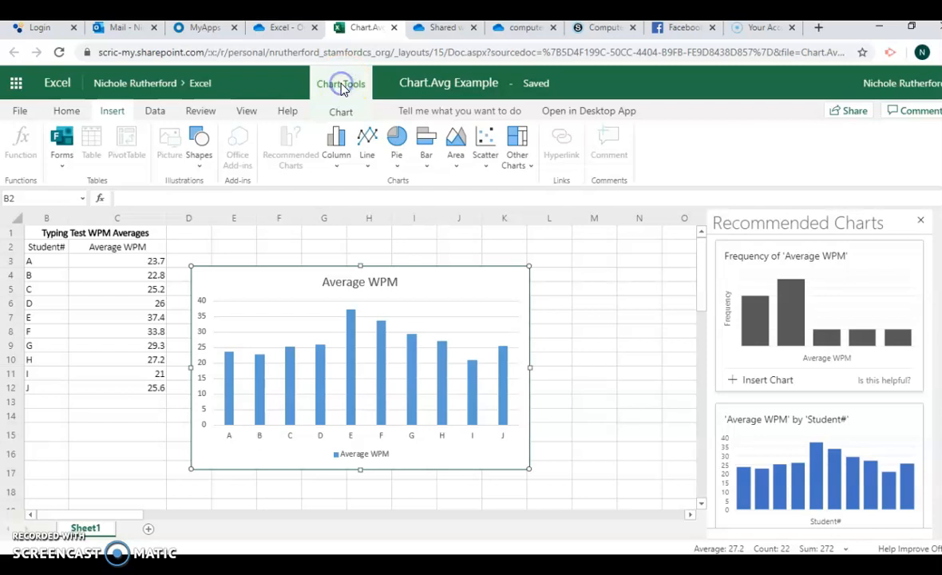
Change the column chart's title to "Average Typing WPM".
click(340, 112)
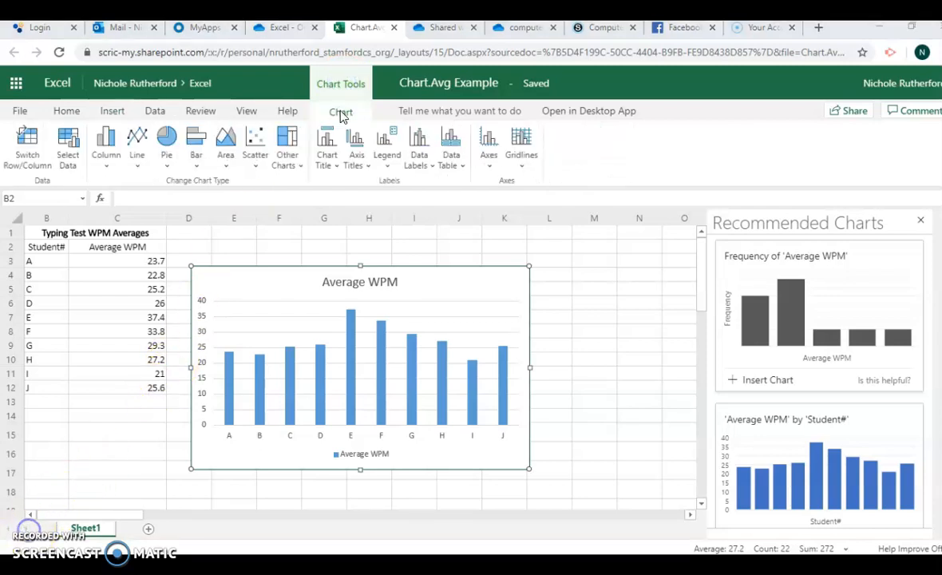
click(342, 119)
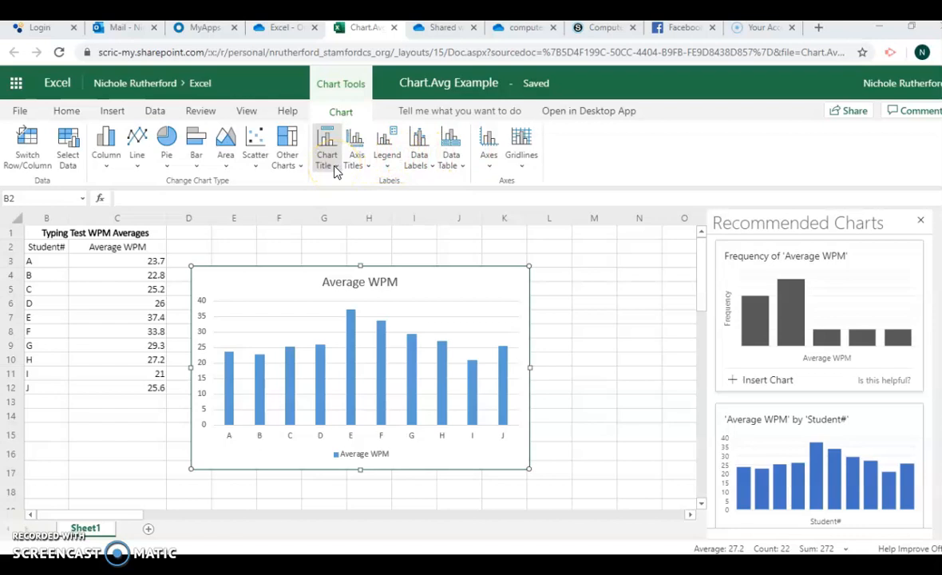
click(351, 278)
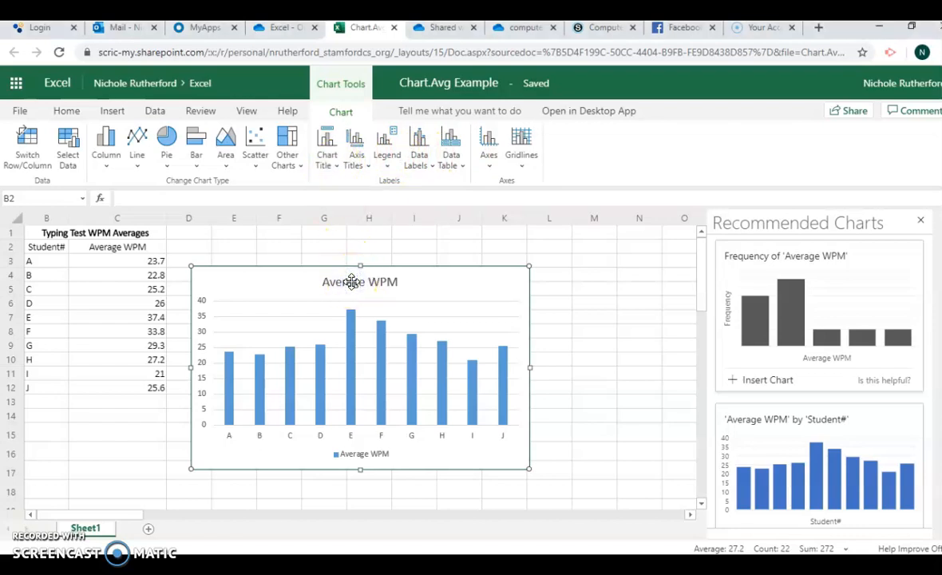
click(331, 166)
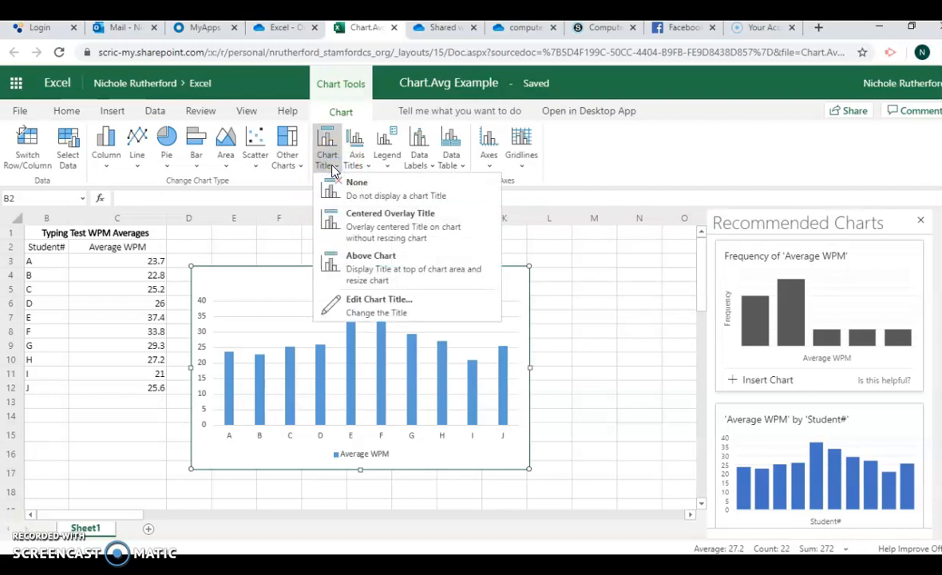
click(351, 312)
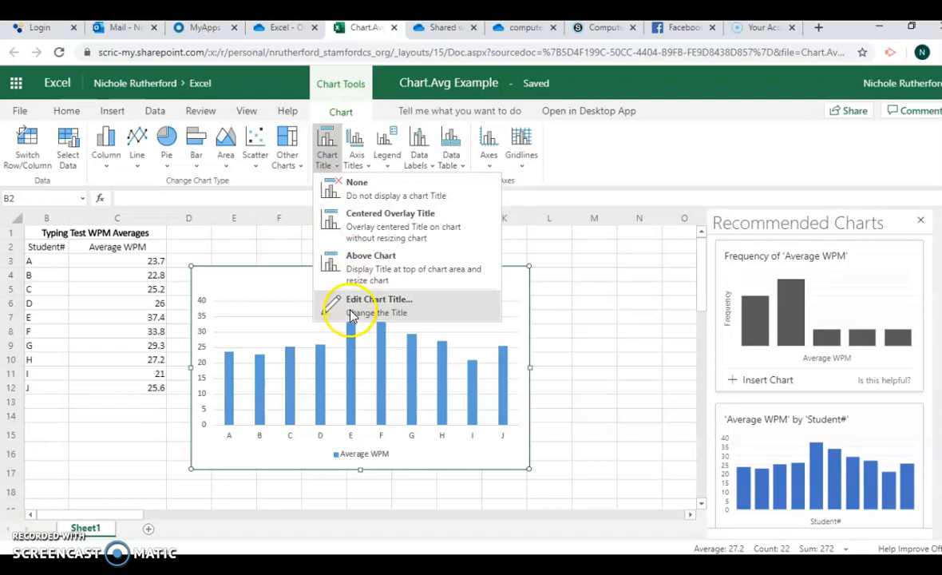
click(449, 291)
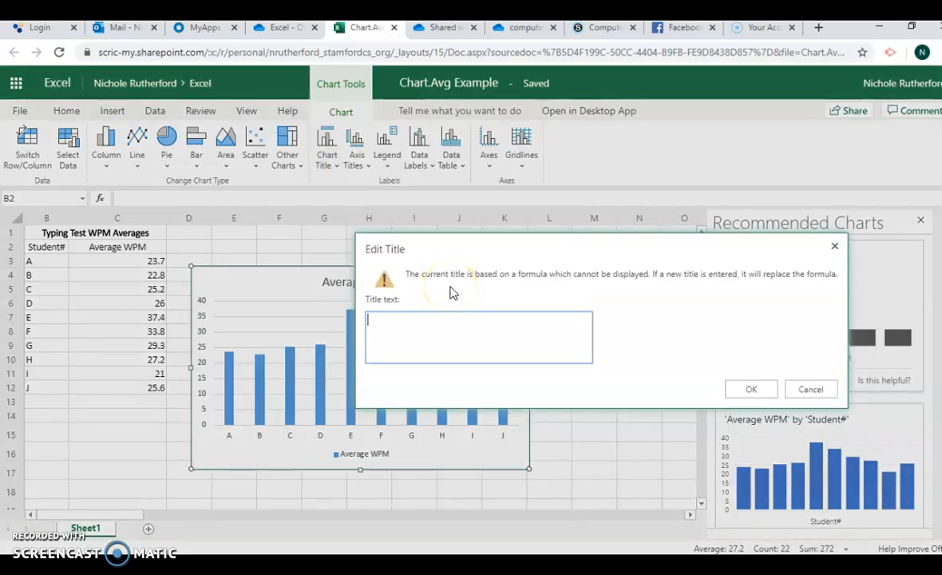
text(Average Typing WPM)
click(748, 390)
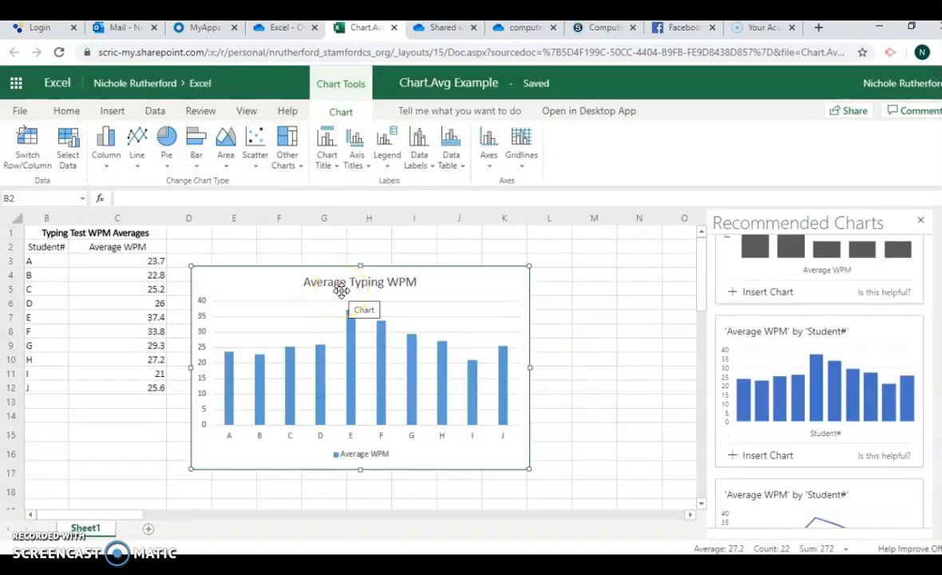
Add data labels to the chart's columns, positioned at Inside End.
click(34, 521)
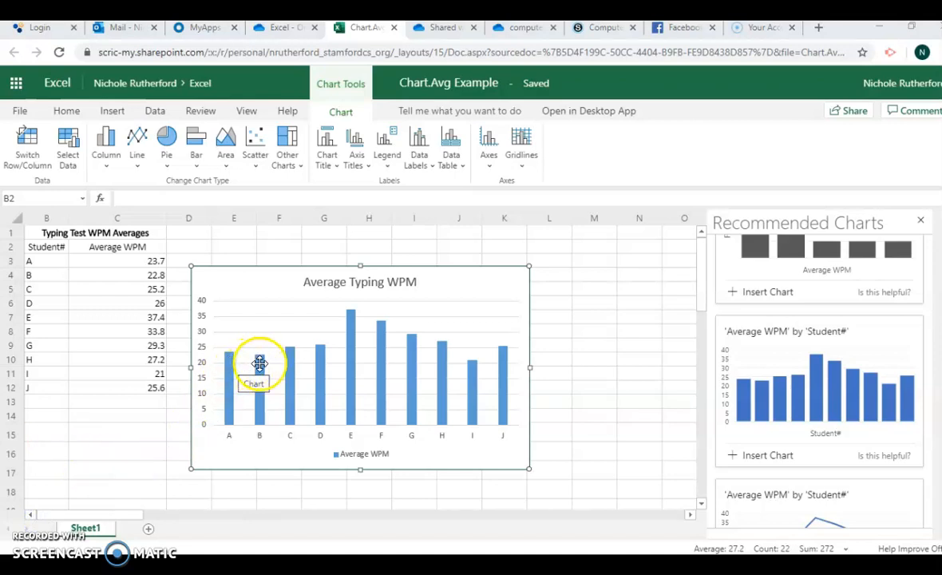
click(432, 167)
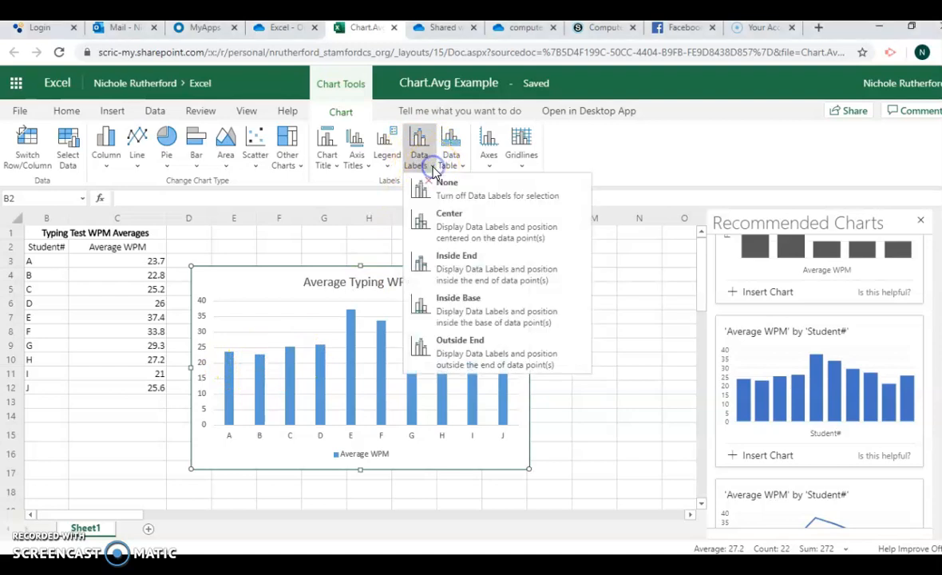
click(450, 227)
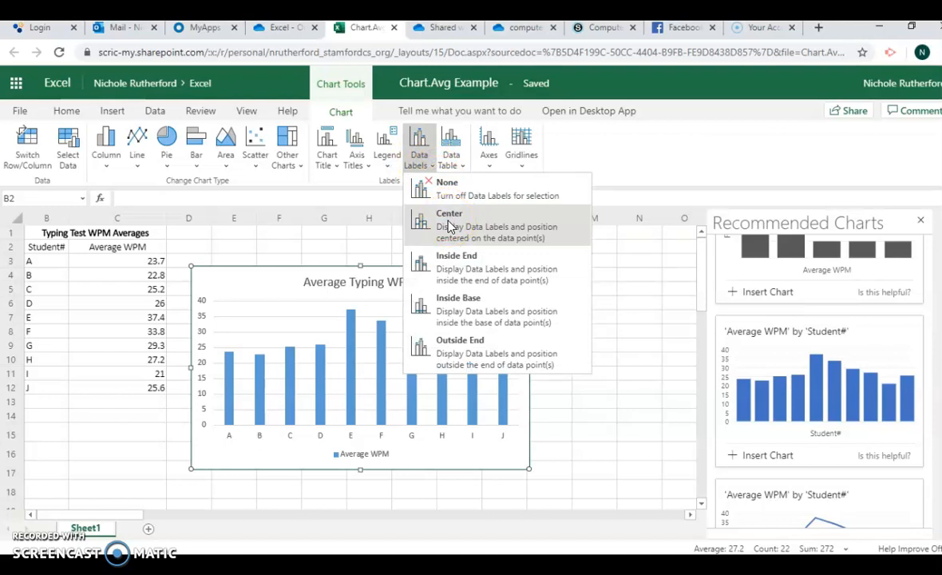
click(452, 261)
click(452, 261)
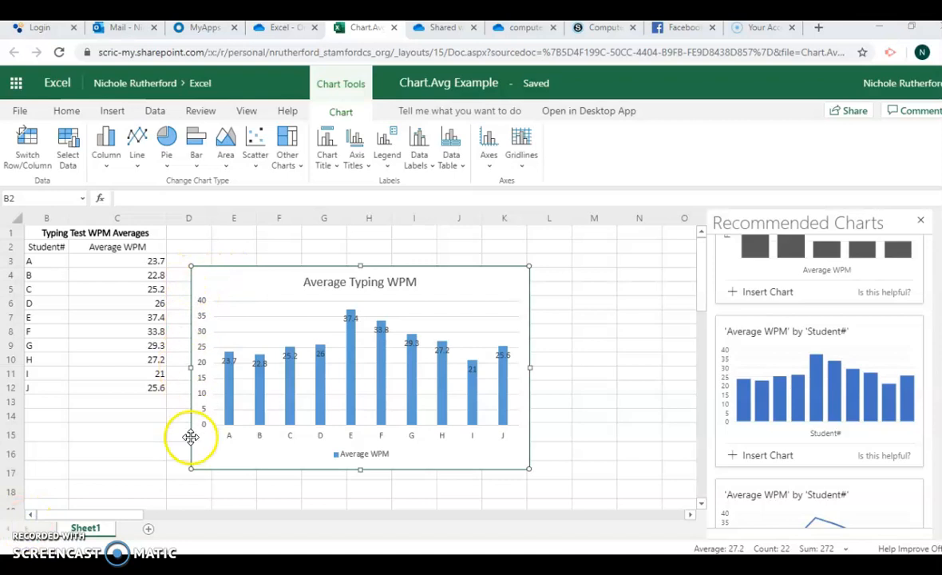
Move the chart farther from the data table and resize it to span about columns E to N, rows 6 to 18.
click(476, 283)
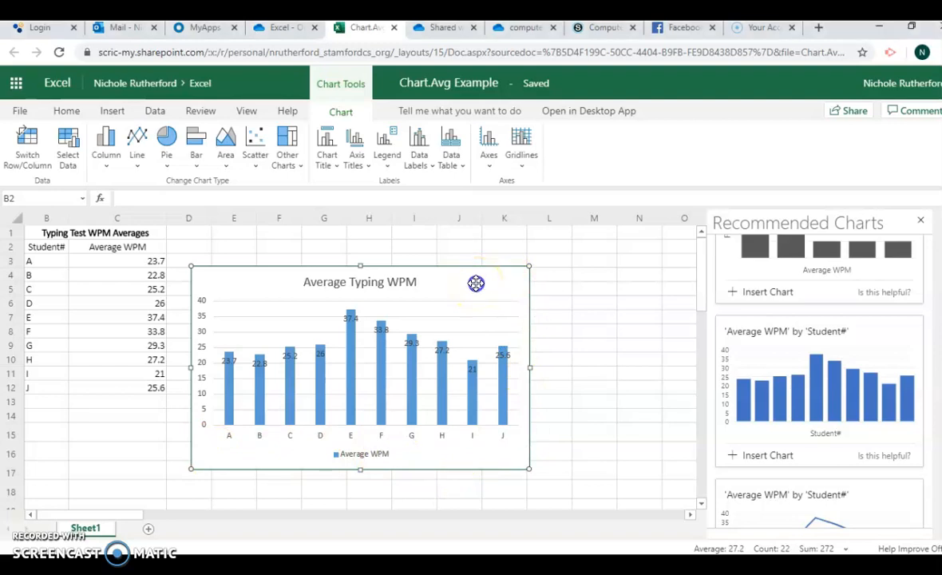
drag(476, 283, 525, 302)
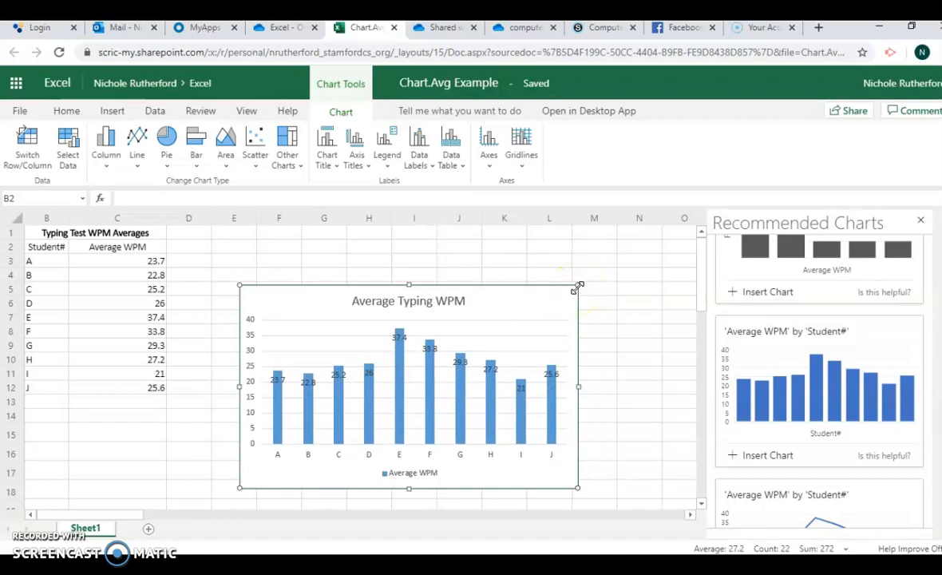
drag(577, 286, 563, 301)
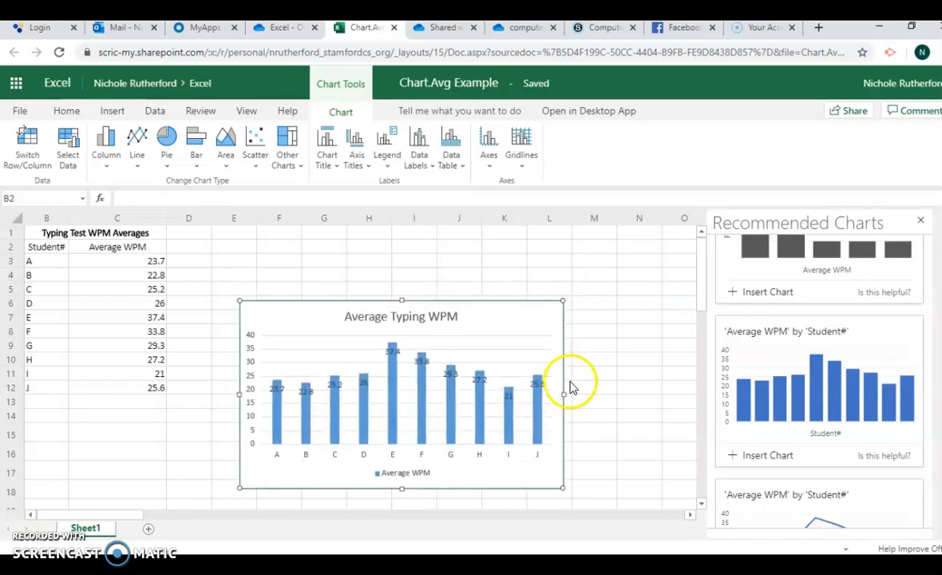
drag(584, 395, 654, 393)
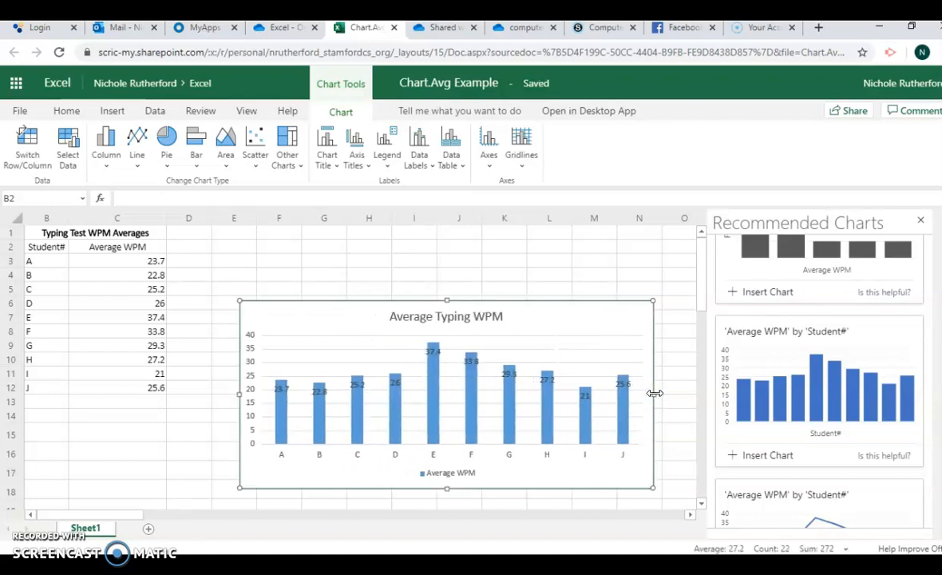